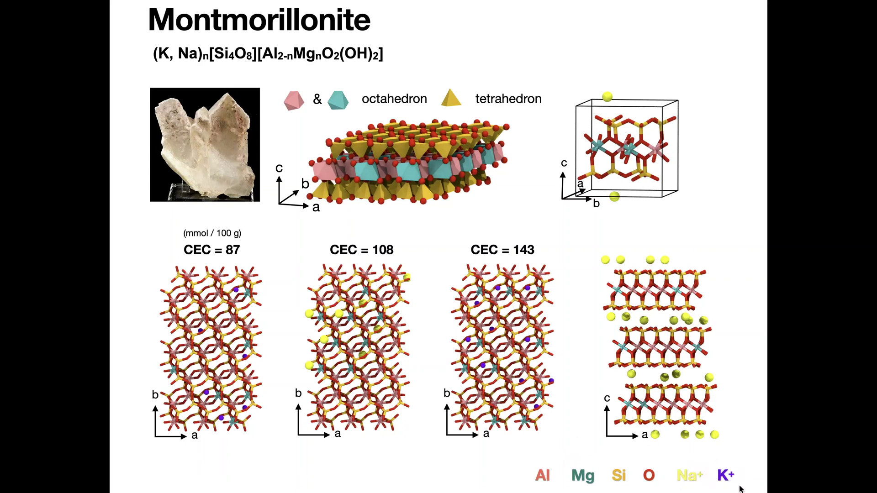
Pick Montmorillonite under Clay Minerals as the nanomaterial type in the builder page
key(super+Tab)
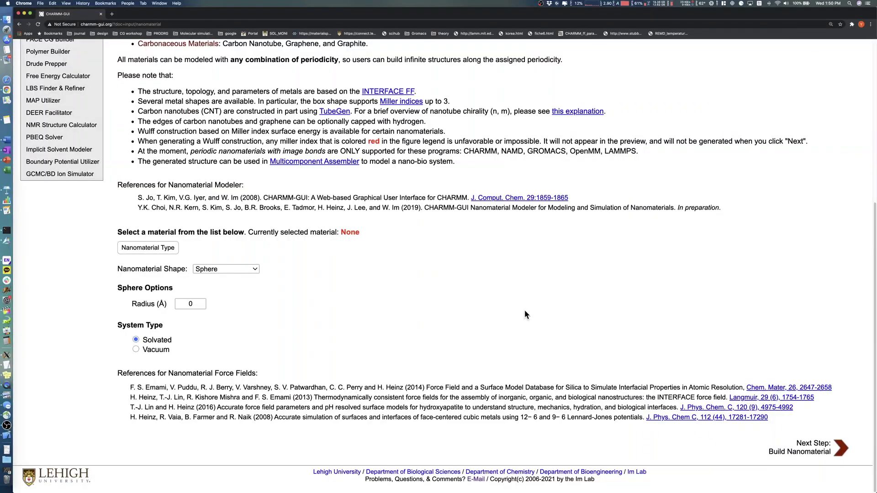
click(175, 247)
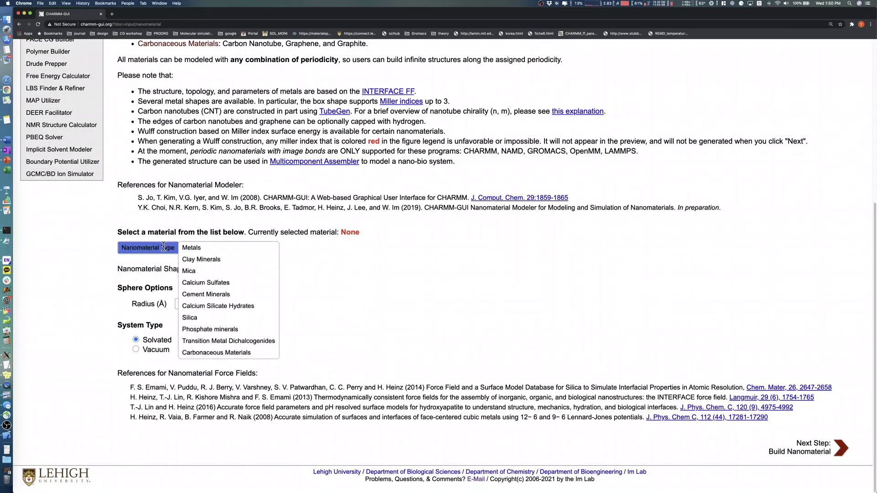
mouse_move(222, 261)
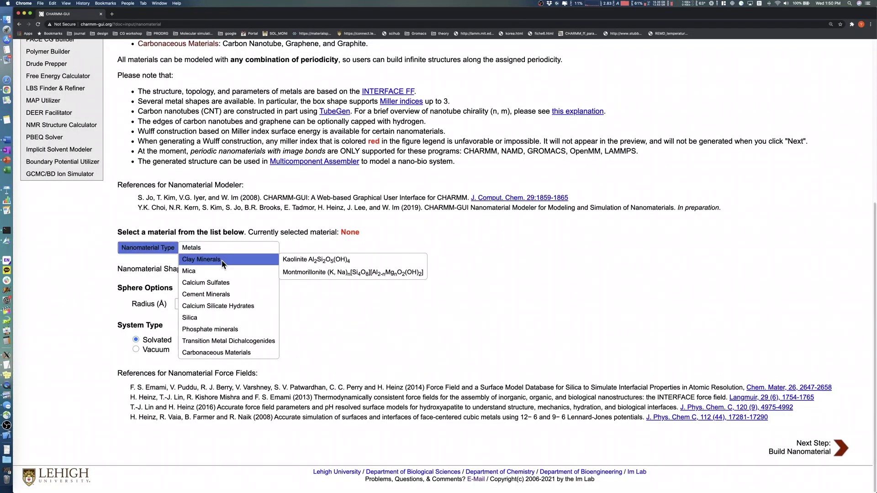
click(331, 272)
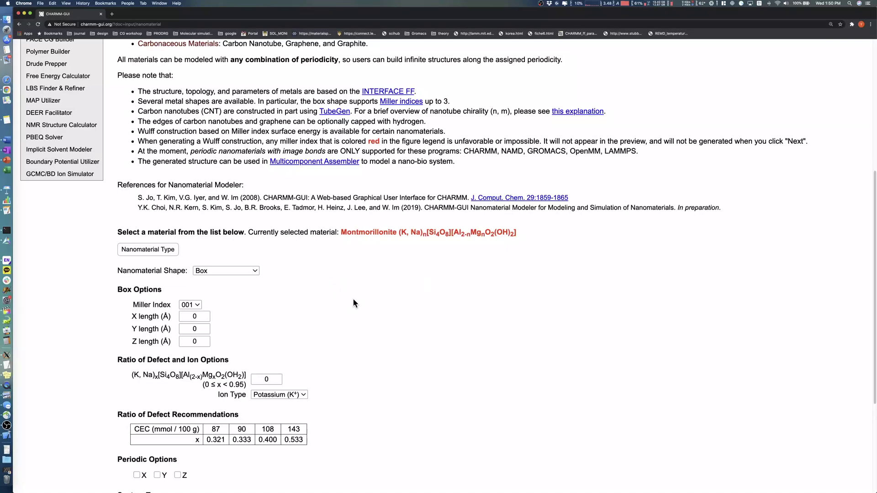
scroll(355, 303, down, 4)
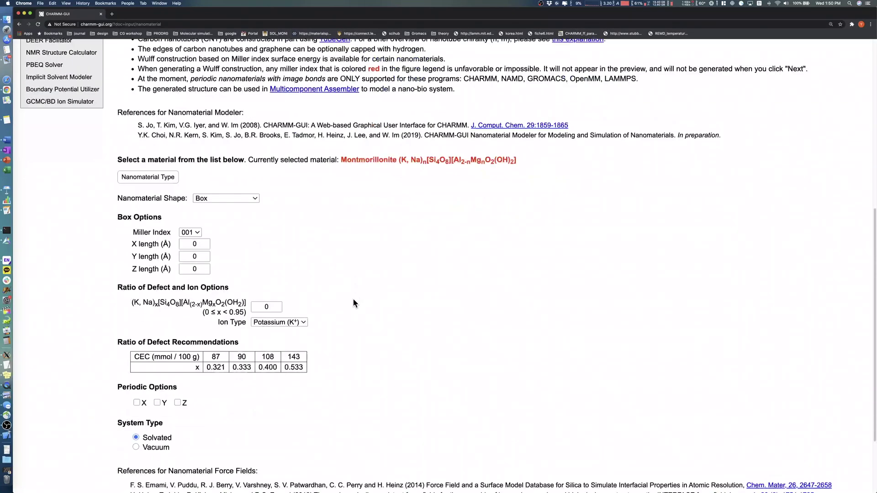
scroll(354, 303, down, 2)
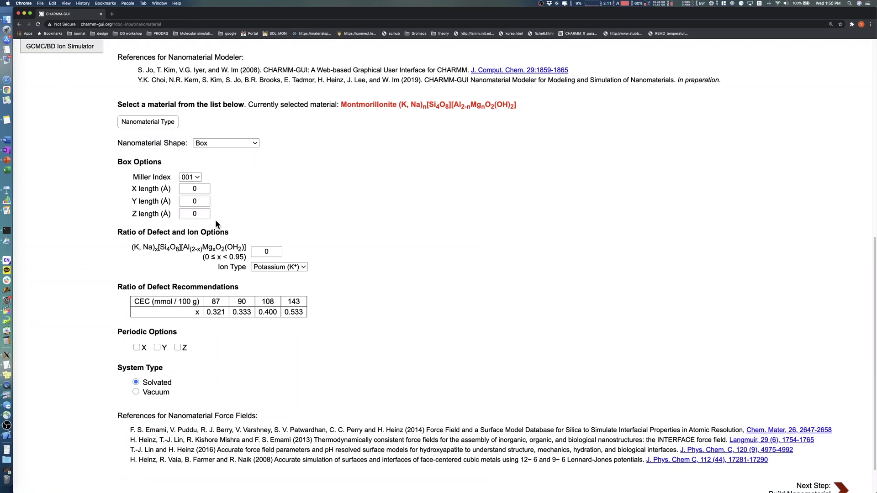
Set the clay box lengths to 50, 40 and 30 Å along X, Y and Z
click(191, 187)
text(5)
click(192, 201)
text(4)
click(192, 213)
text(3)
click(226, 218)
Set defect ratio x to 0.333 with potassium (K+) counter-ions and enable X, Y, Z periodicity
click(269, 252)
text(.3)
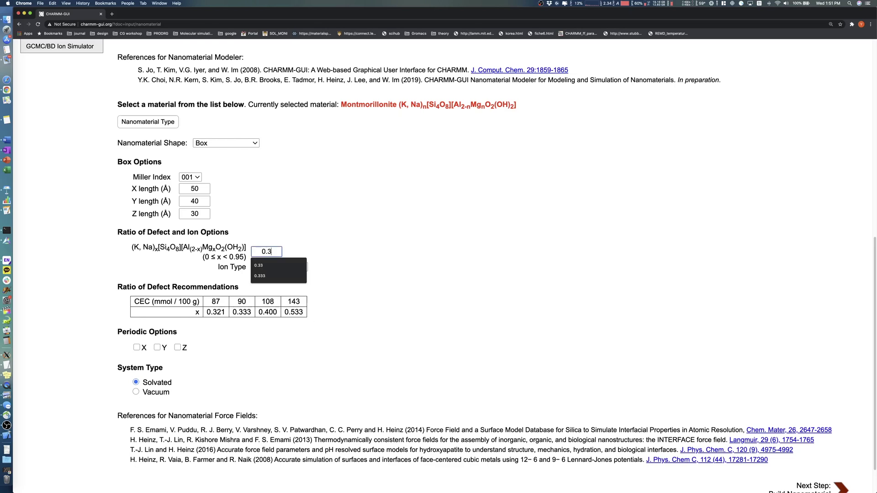
text(33)
click(269, 268)
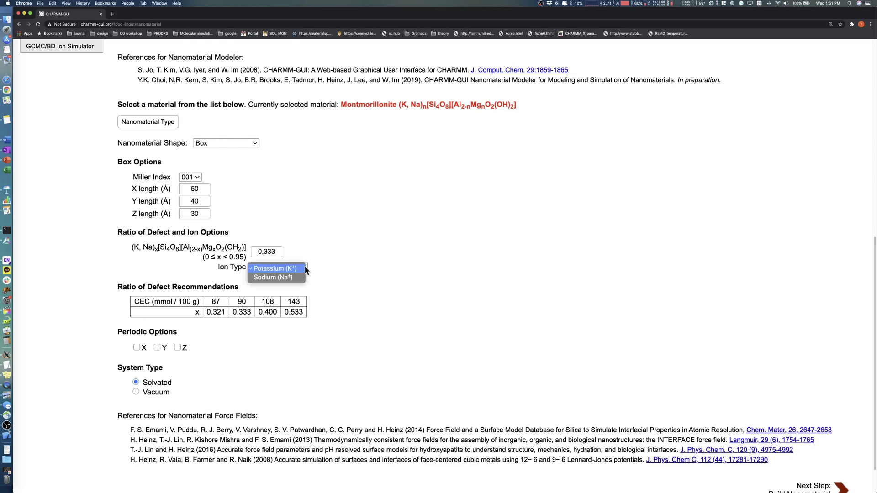
click(268, 270)
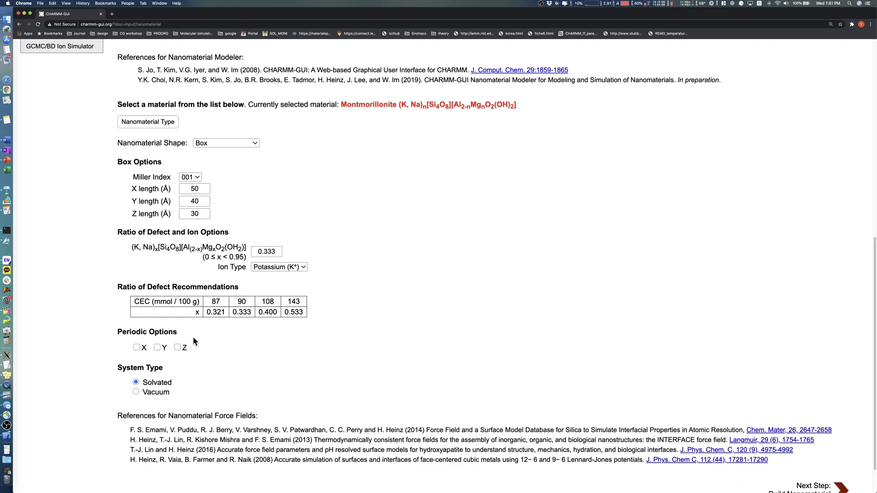
click(136, 348)
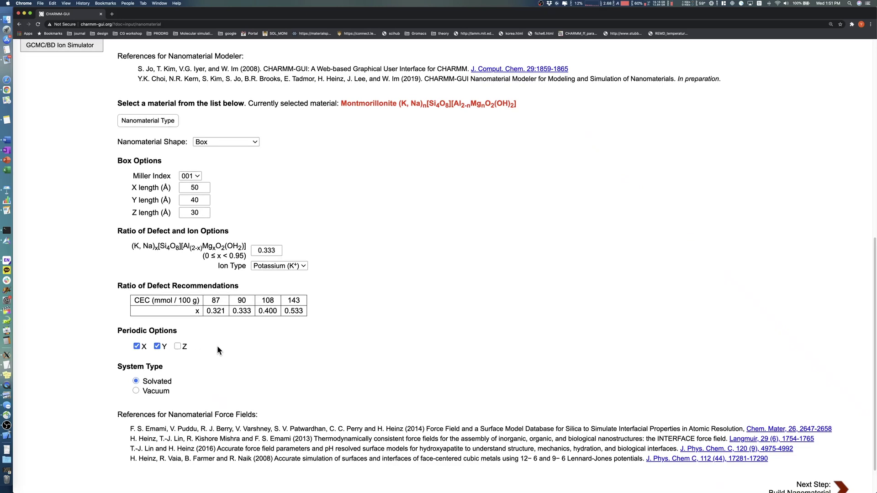
scroll(219, 342, down, 1)
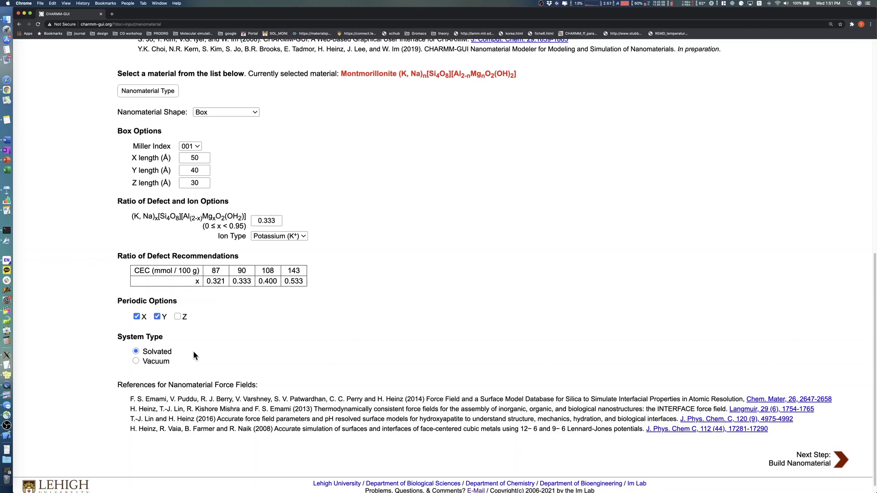
click(179, 317)
Remove Z periodicity, make the system solvated, and build the montmorillonite nanomaterial
click(178, 317)
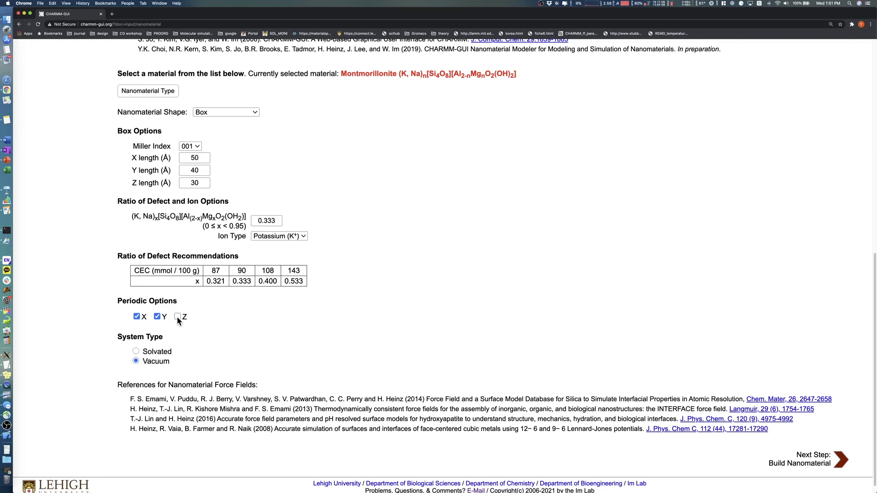
click(136, 351)
click(806, 462)
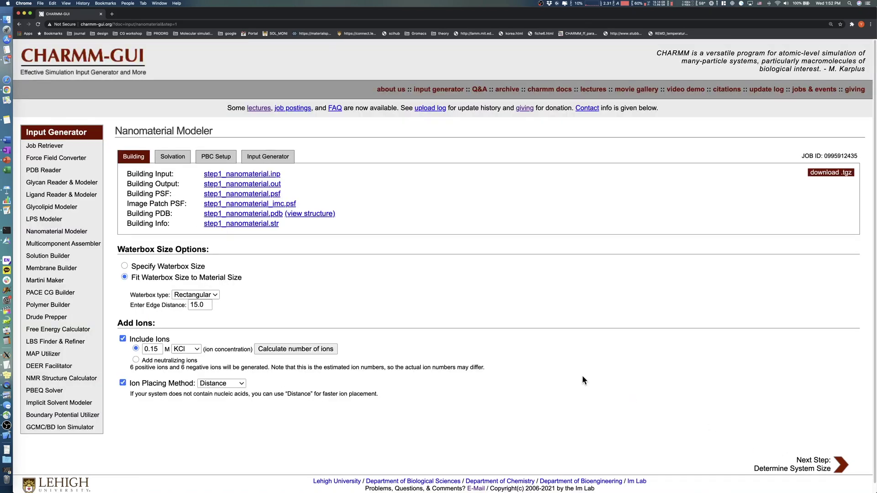
Preview the built layered clay structure in 3D, rotating it before closing the viewer
click(317, 213)
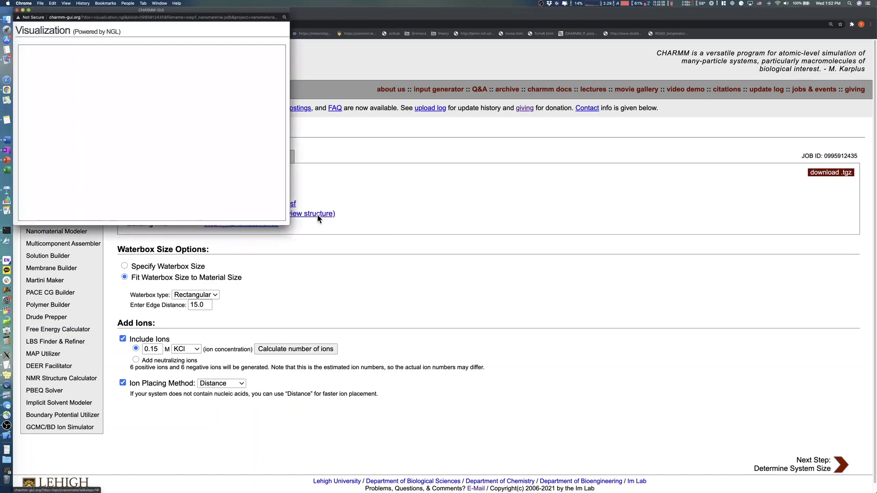
drag(201, 202, 261, 152)
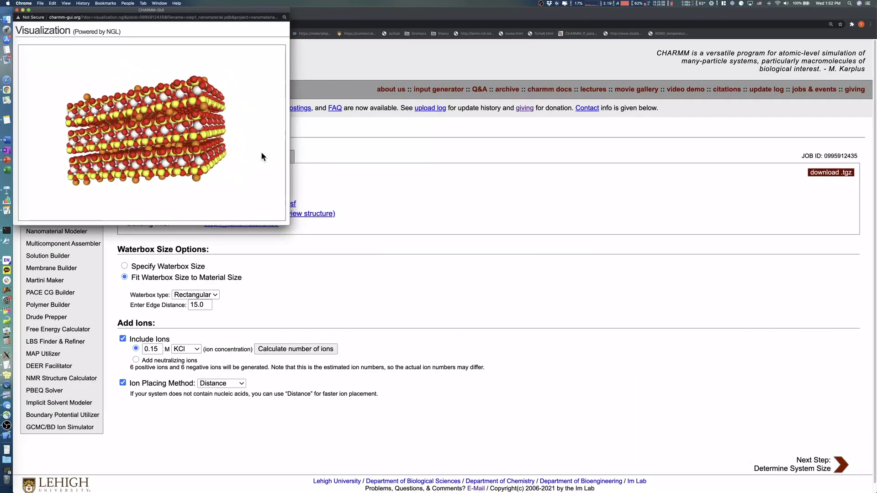
click(17, 10)
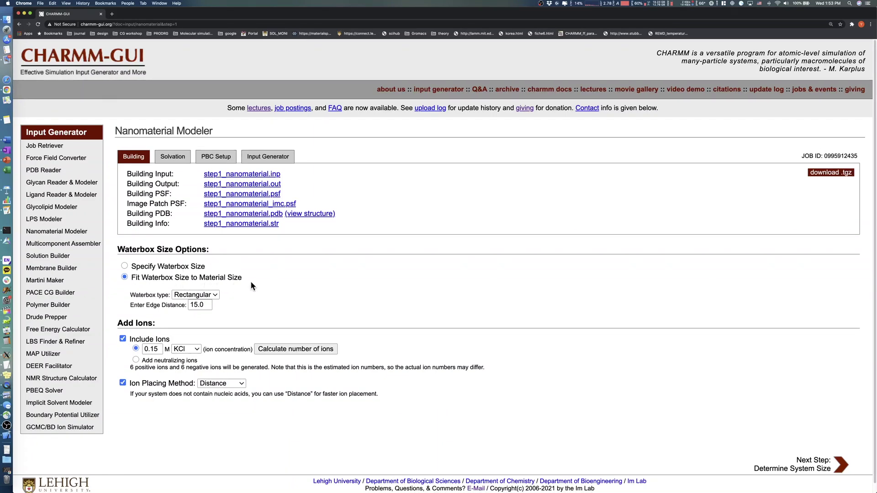
Try explicit waterbox dimensions, then revert to fitting the waterbox to the clay
click(125, 265)
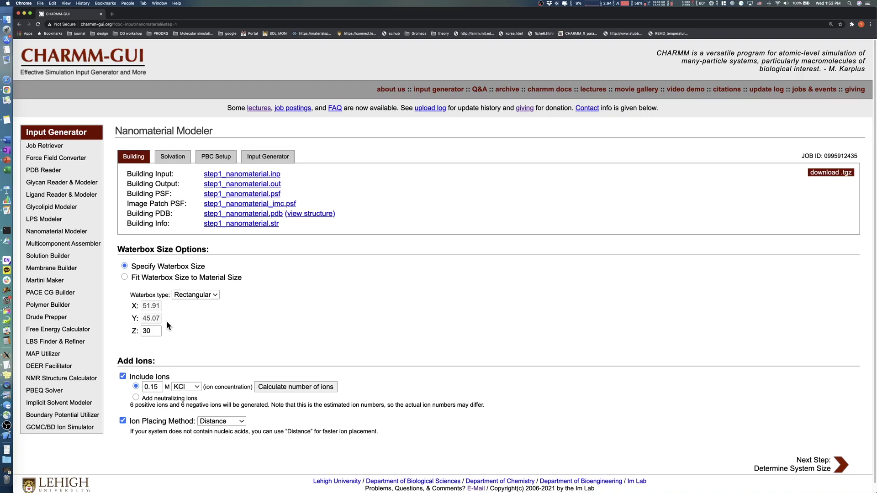
click(147, 331)
click(225, 337)
click(124, 278)
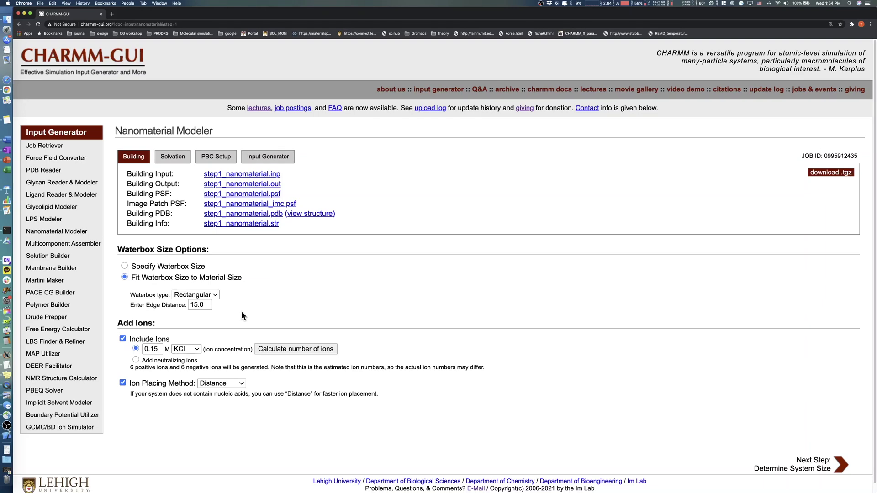
Change the 0.15 M salt from KCl to NaCl and recalculate the number of ions
scroll(242, 313, down, 1)
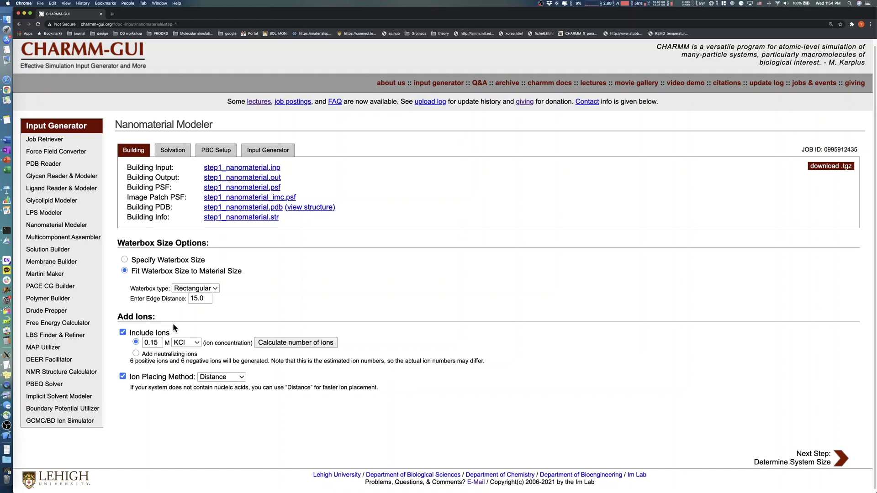
click(186, 342)
click(182, 353)
click(333, 343)
scroll(376, 344, down, 1)
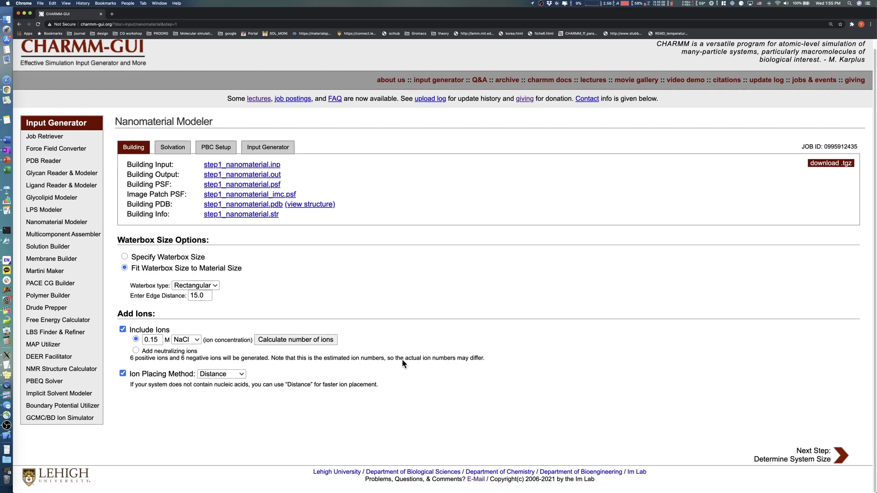
Determine system size, then inspect the solvated 51.918 × 45.0765 × 61 Å box with 4 SOD, 4 CLA
click(812, 457)
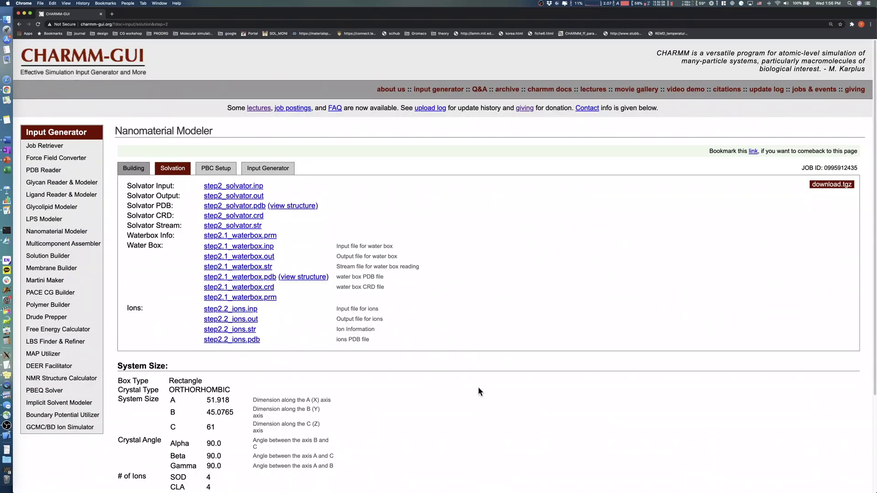
click(301, 210)
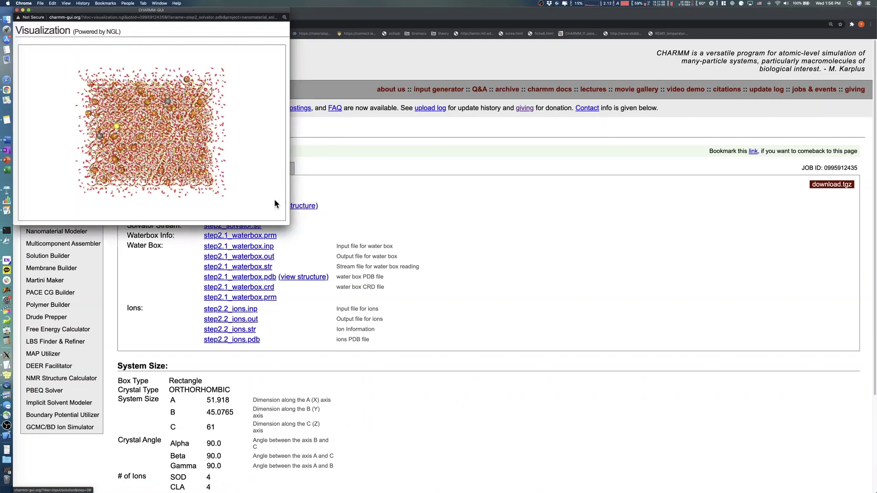
drag(274, 199, 219, 174)
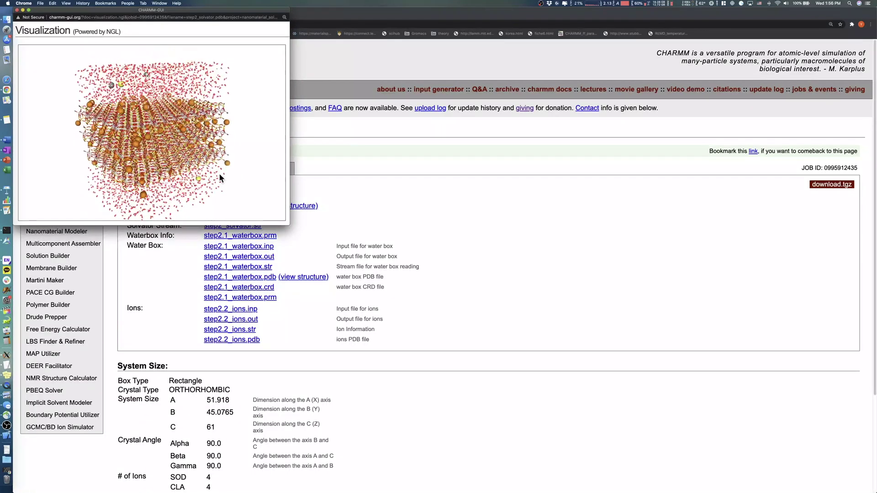
key(super+w)
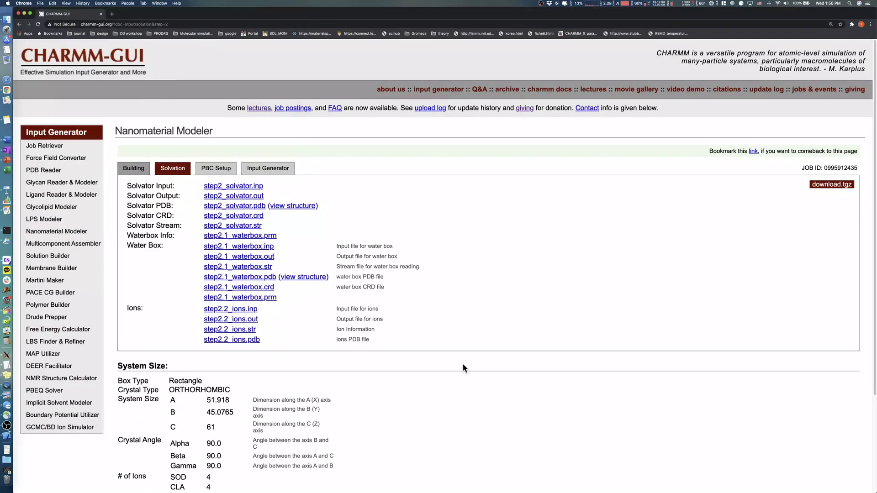
scroll(462, 366, down, 5)
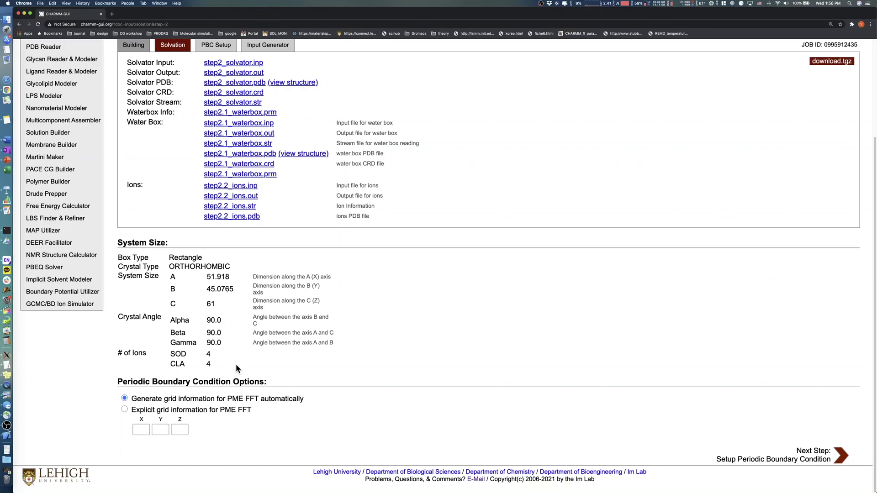
Set up periodic boundaries and generate GROMACS equilibration and production inputs
click(824, 453)
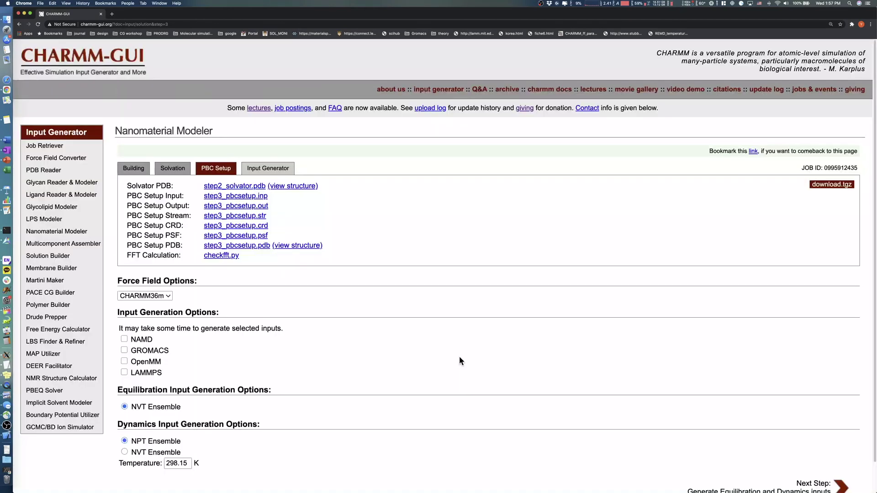
scroll(336, 344, down, 1)
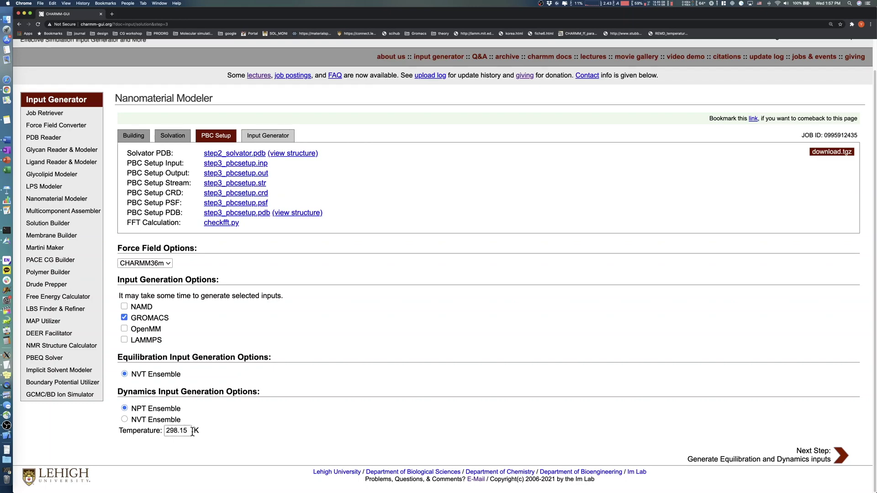
click(800, 453)
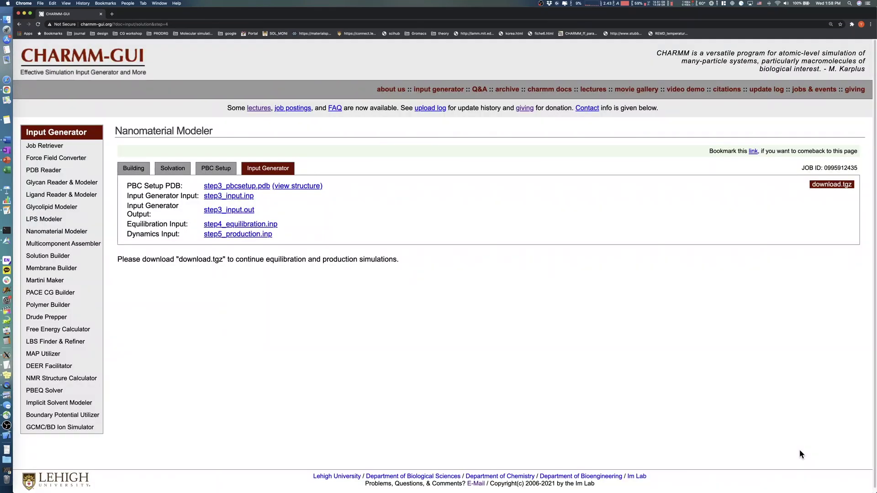
Save download.tgz as charmm-gui.tgz in the nanomaterial folder and open the archive
click(833, 187)
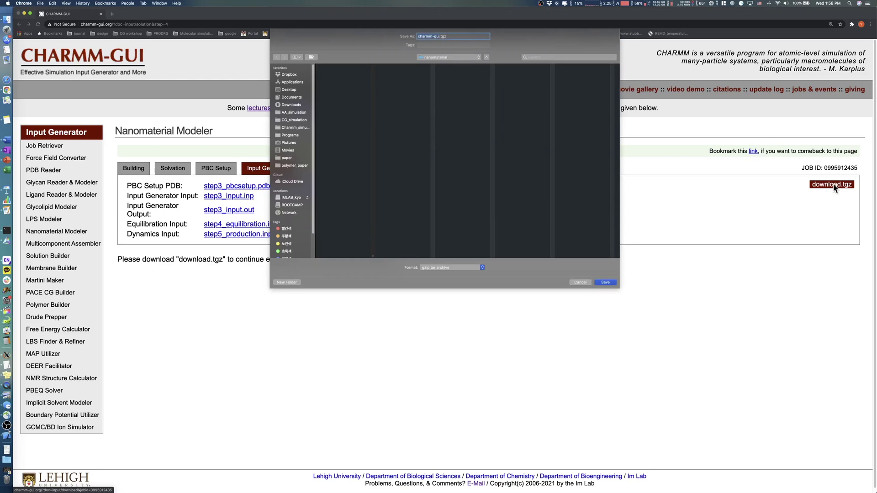
click(606, 282)
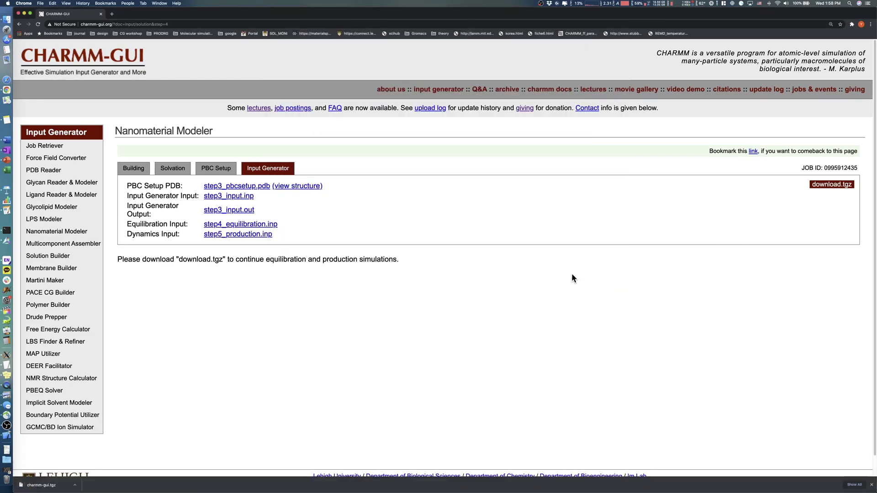
click(47, 487)
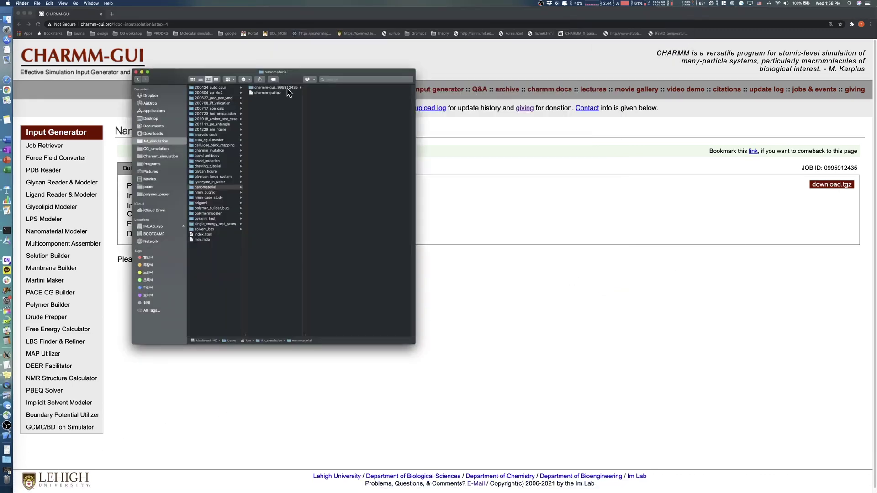
Browse into the extracted charmm-gui folder's gromacs subfolder and select its README
click(287, 88)
click(325, 88)
click(371, 92)
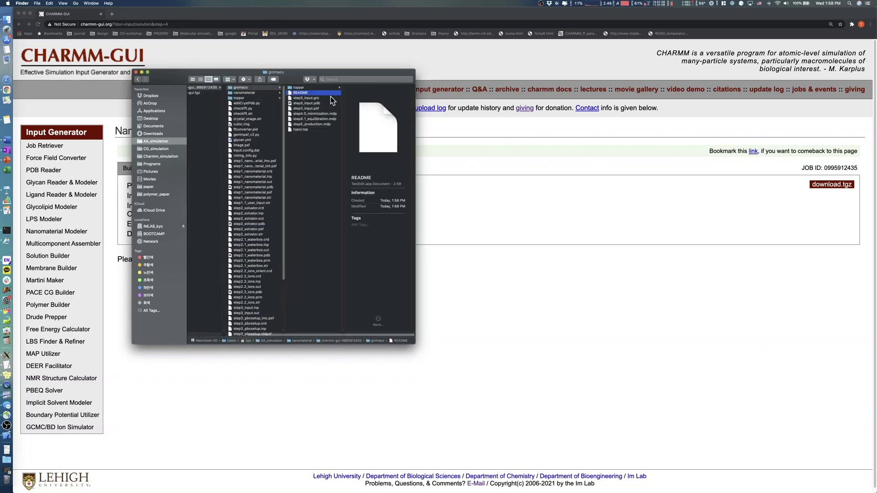
scroll(262, 194, down, 3)
scroll(262, 194, up, 3)
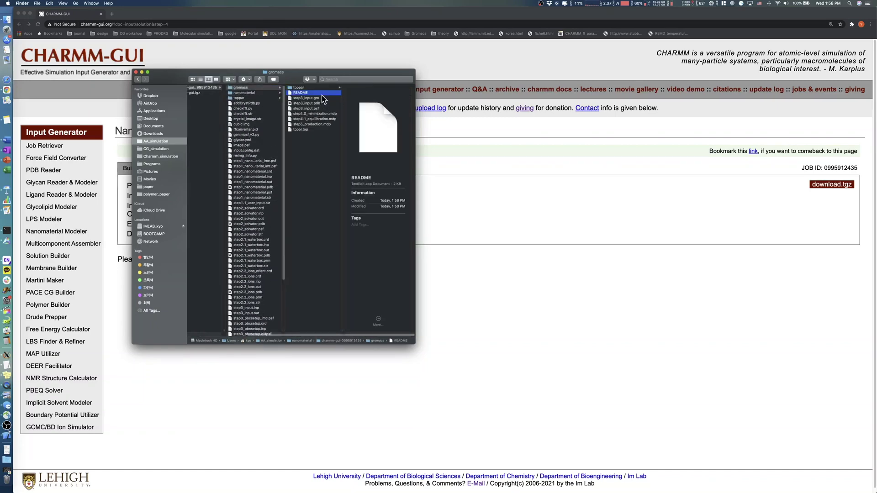